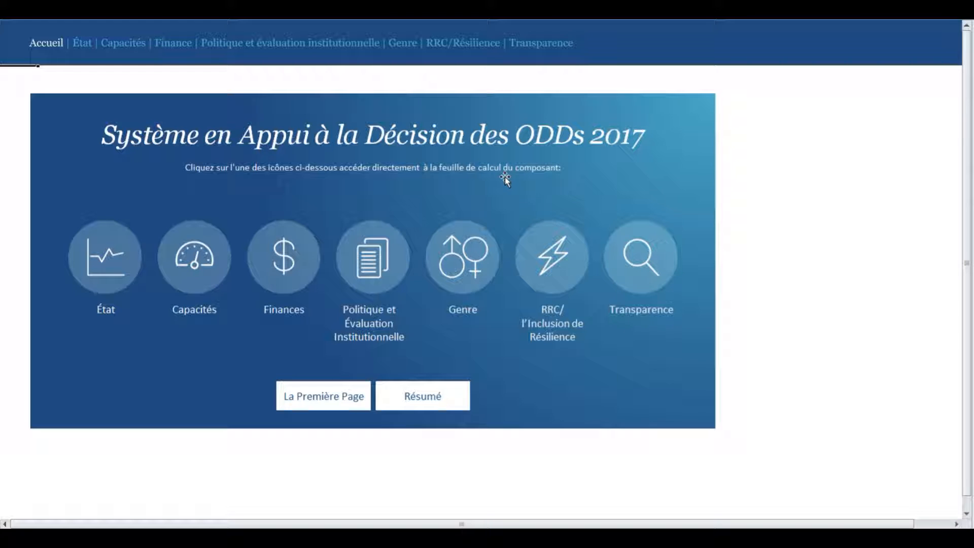
# Step: Open the Capacités resources sheet, visit its 2017 data-entry questionnaire and return to the resources
pyautogui.click(205, 283)
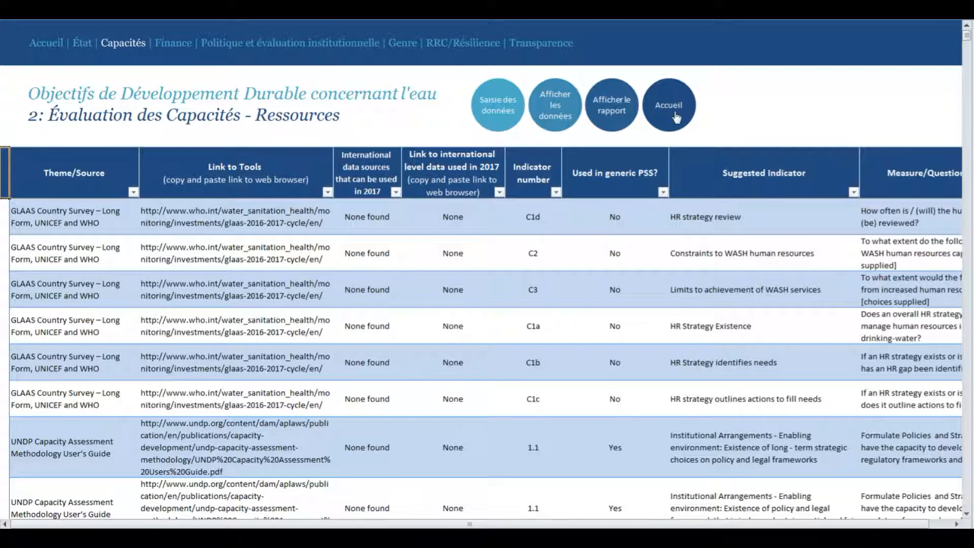
pyautogui.click(501, 117)
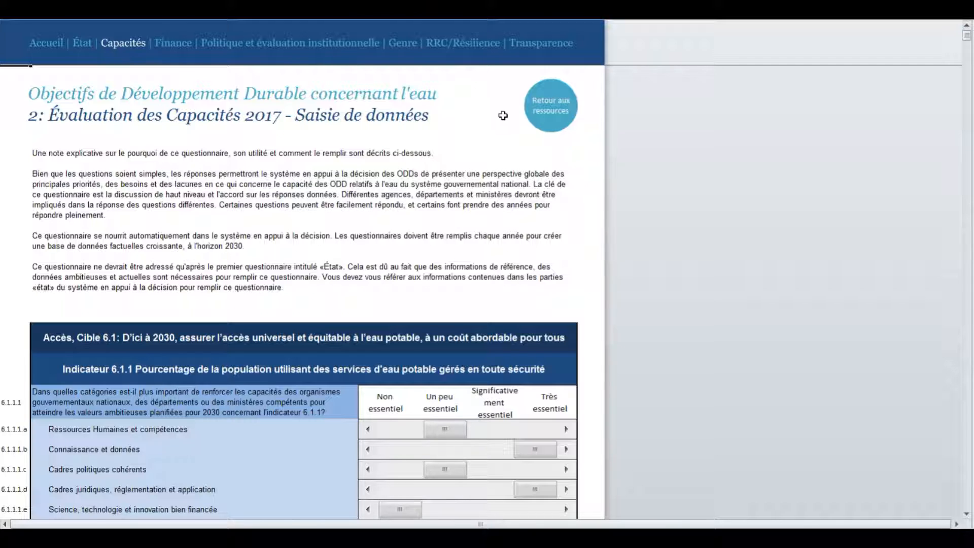
pyautogui.click(552, 117)
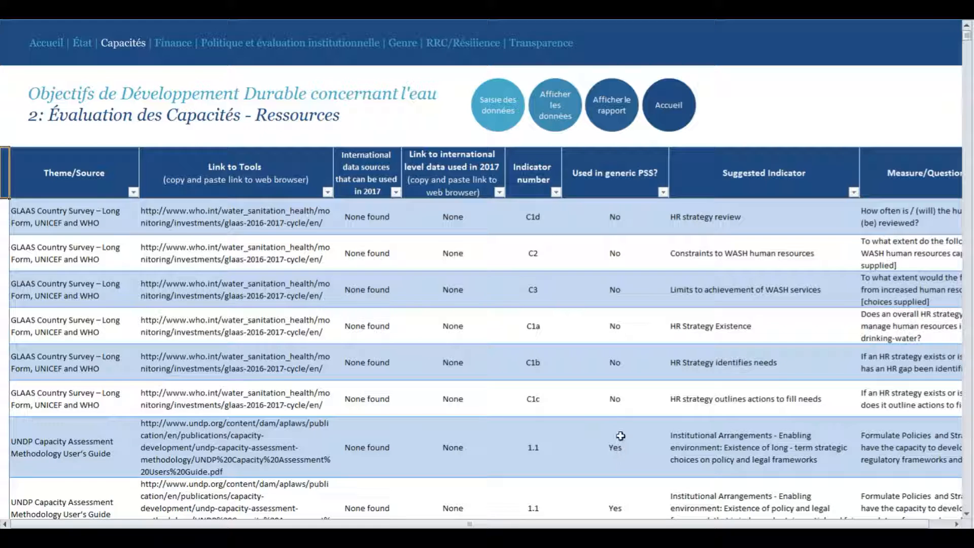
# Step: Inspect the filter choices of the "Used in generic PSS?" column without applying a filter
pyautogui.click(663, 192)
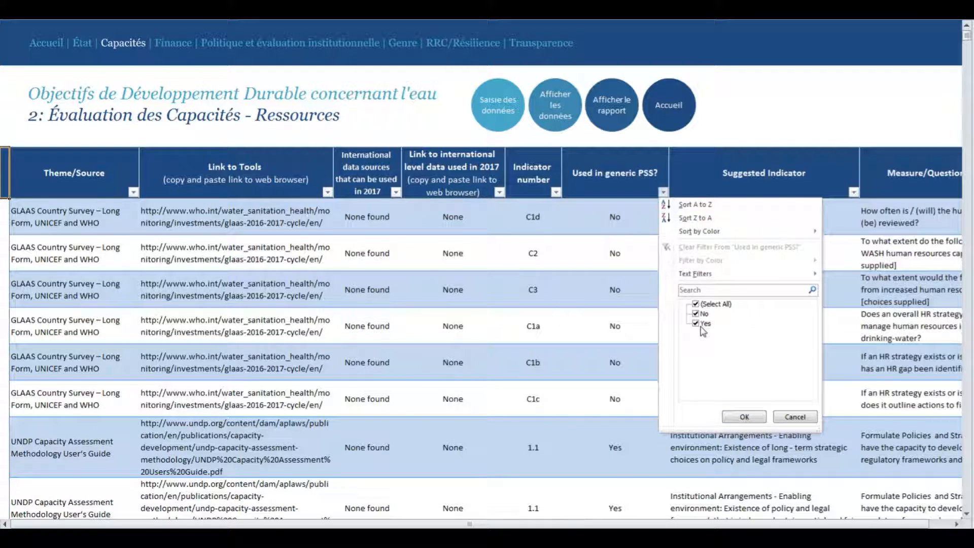
pyautogui.click(795, 416)
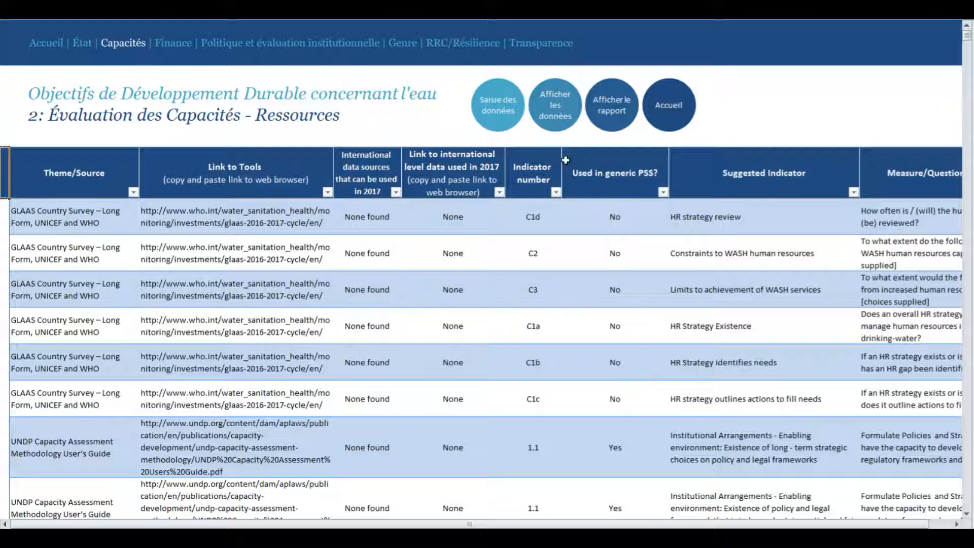
# Step: In the Capacités data-entry questionnaire, rate Connaissance et données (6.1.1.1.b) as Un peu essentiel
pyautogui.click(489, 108)
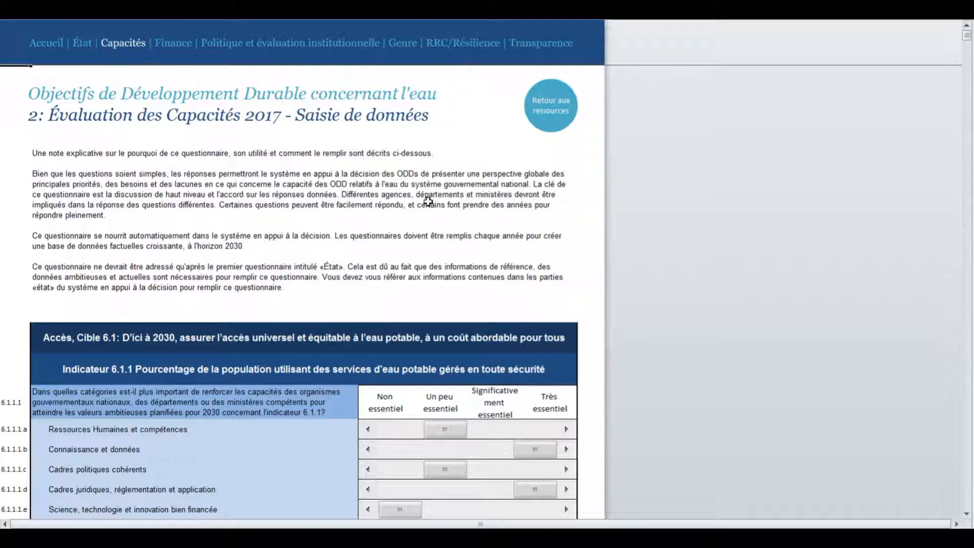
pyautogui.scroll(-3, 429, 201)
pyautogui.moveTo(437, 181)
pyautogui.mouseDown()
pyautogui.moveTo(531, 184)
pyautogui.moveTo(456, 181)
pyautogui.mouseUp()
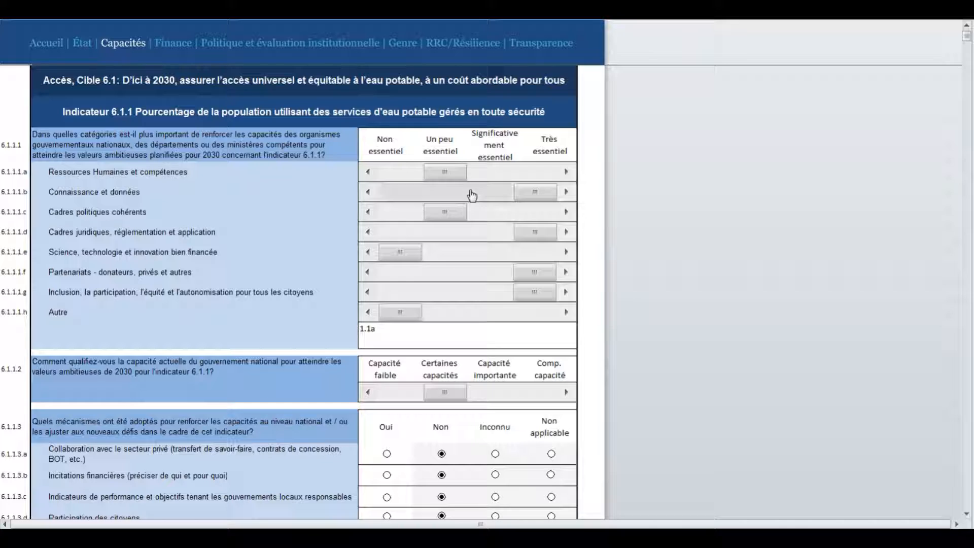
pyautogui.moveTo(534, 193); pyautogui.dragTo(441, 199)
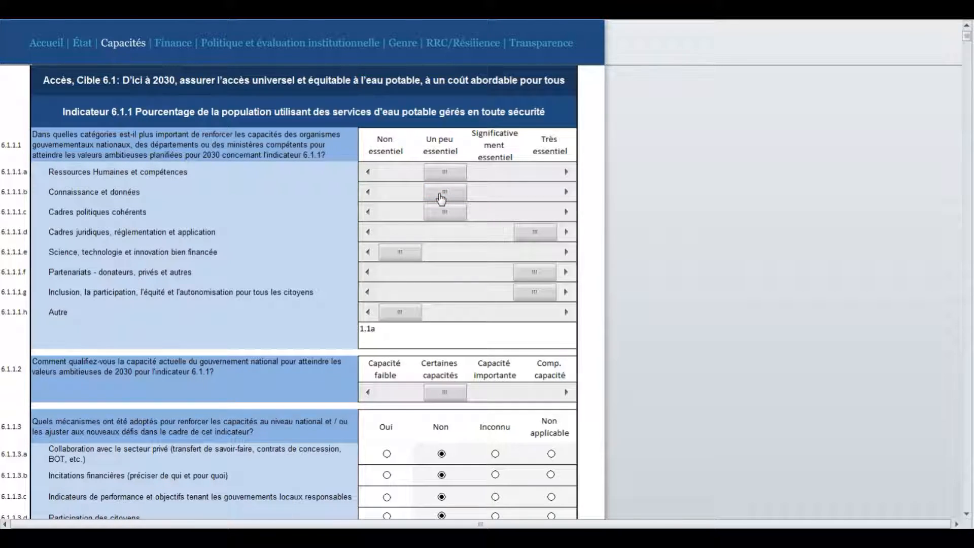
# Step: Answer Inconnu for private-sector collaboration, financial incentives and performance indicators (6.1.1.3.a to 6.1.1.3.c)
pyautogui.scroll(-3, 429, 231)
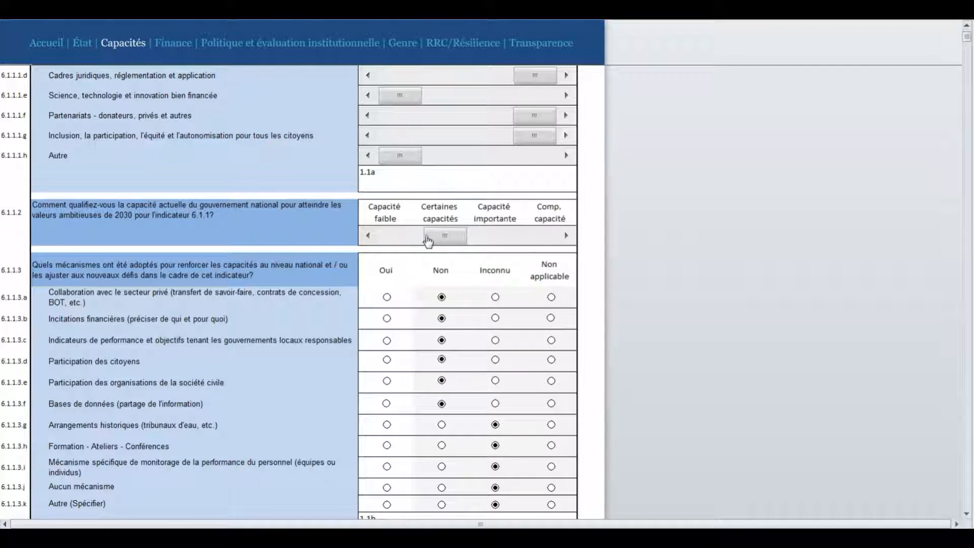
pyautogui.click(496, 298)
pyautogui.click(495, 318)
# Step: Display the Capacités 2017 data table, examine its priority-needs and capacity-mechanism columns, and return to the resources sheet
pyautogui.scroll(4, 448, 257)
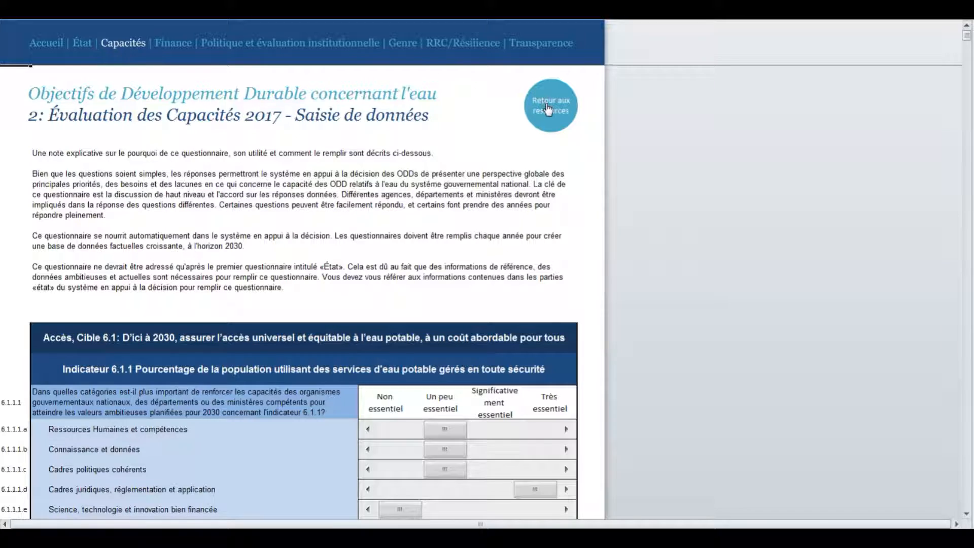
pyautogui.click(532, 96)
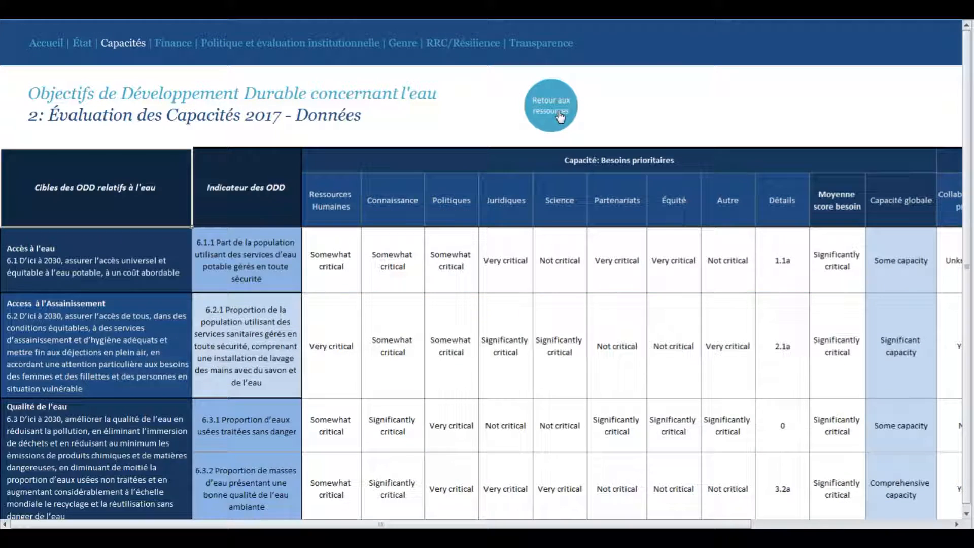
pyautogui.click(560, 117)
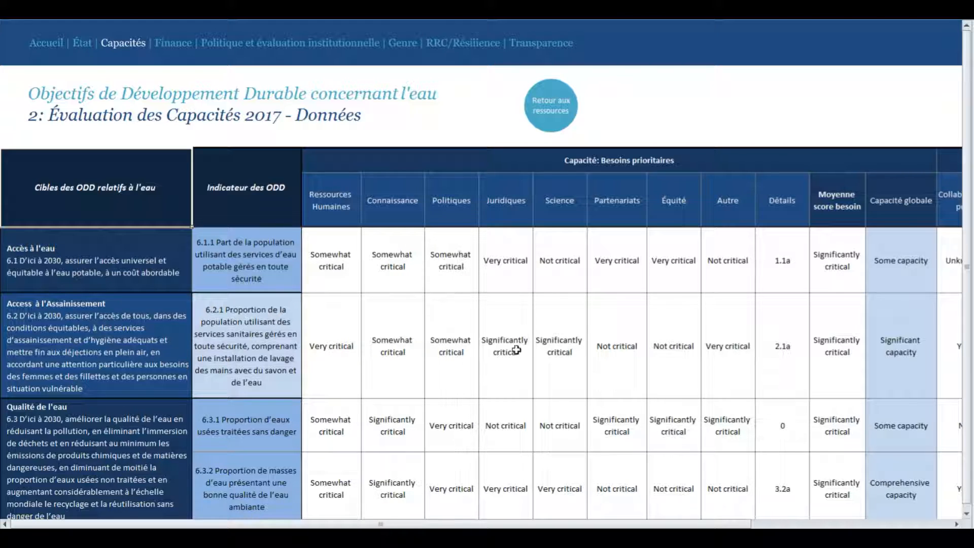
pyautogui.moveTo(555, 524)
pyautogui.mouseDown()
pyautogui.moveTo(666, 527)
pyautogui.moveTo(558, 525)
pyautogui.mouseUp()
pyautogui.moveTo(609, 525); pyautogui.dragTo(640, 525)
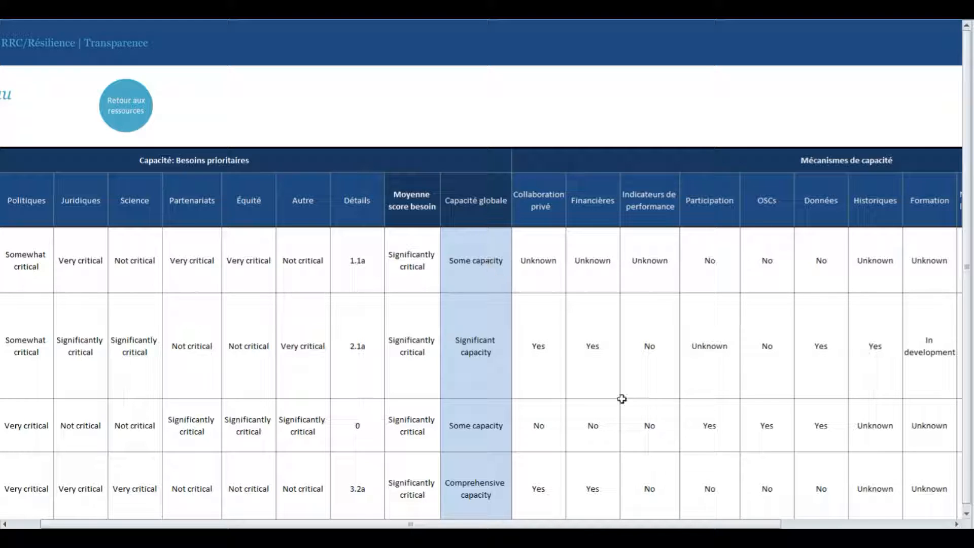
pyautogui.moveTo(644, 524); pyautogui.dragTo(695, 527)
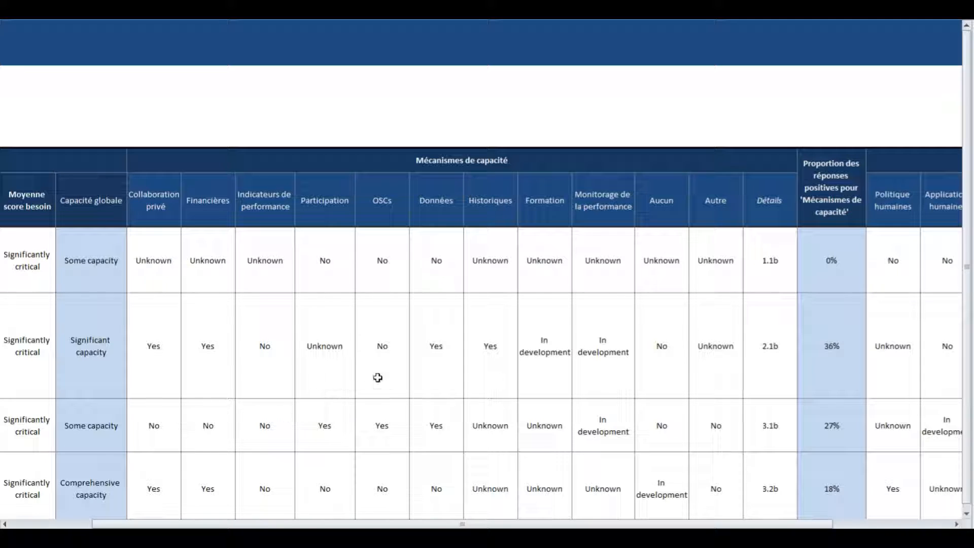
pyautogui.moveTo(500, 524); pyautogui.dragTo(419, 526)
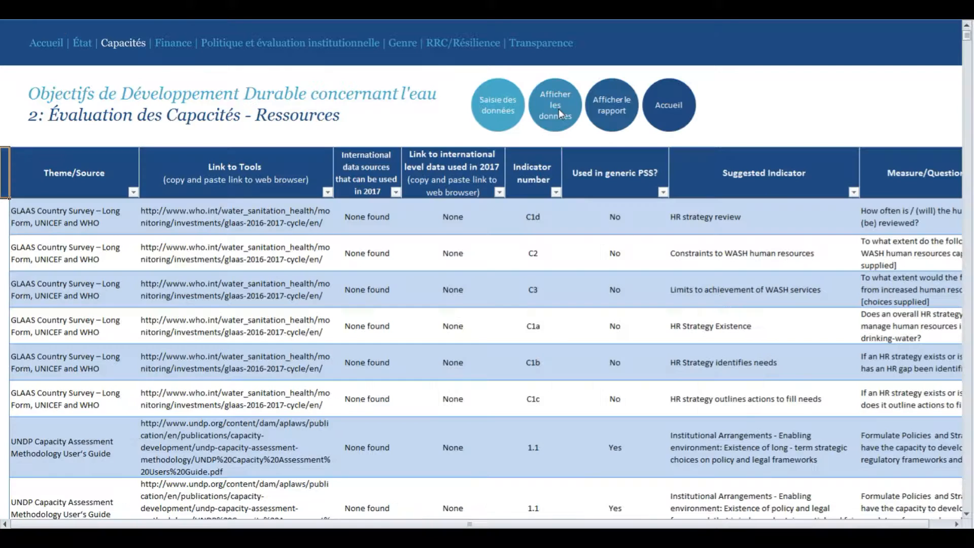
pyautogui.click(561, 116)
# Step: Revisit the Capacités data-entry questionnaire and the matching data table from the resources sheet, ending back on the resources
pyautogui.click(490, 104)
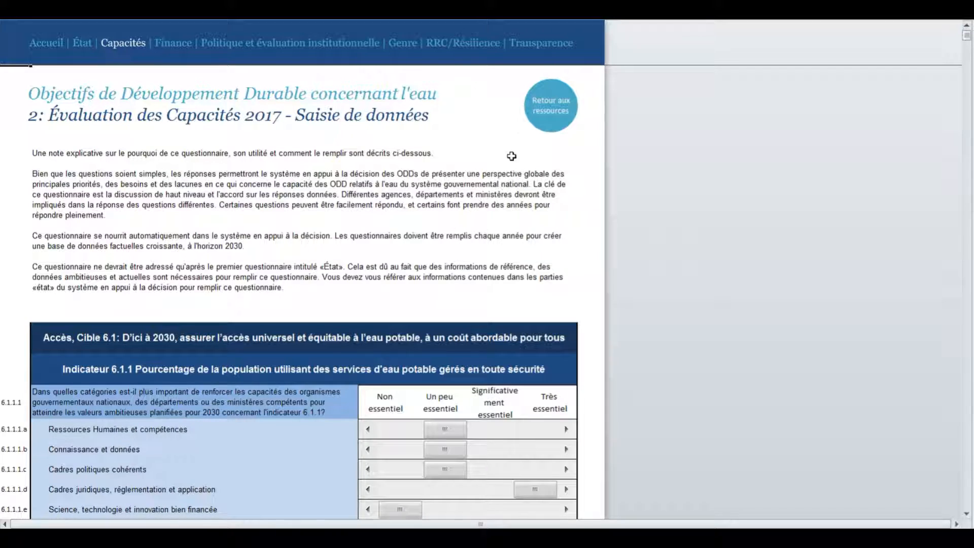
pyautogui.click(549, 118)
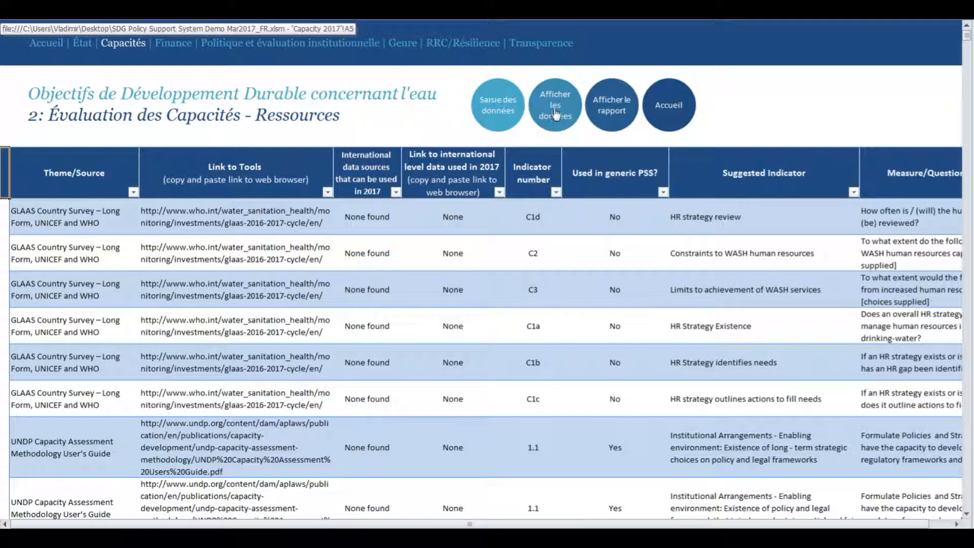
pyautogui.click(553, 116)
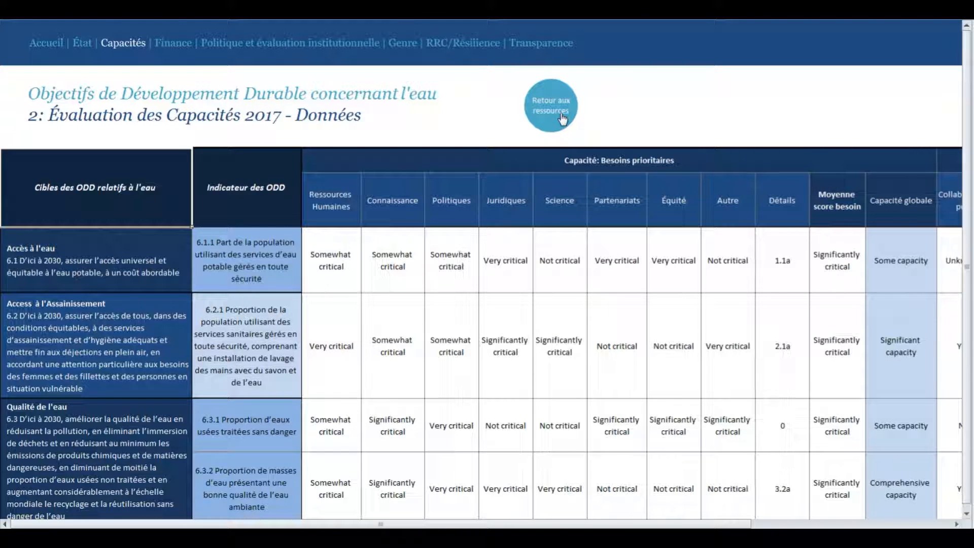
pyautogui.click(563, 119)
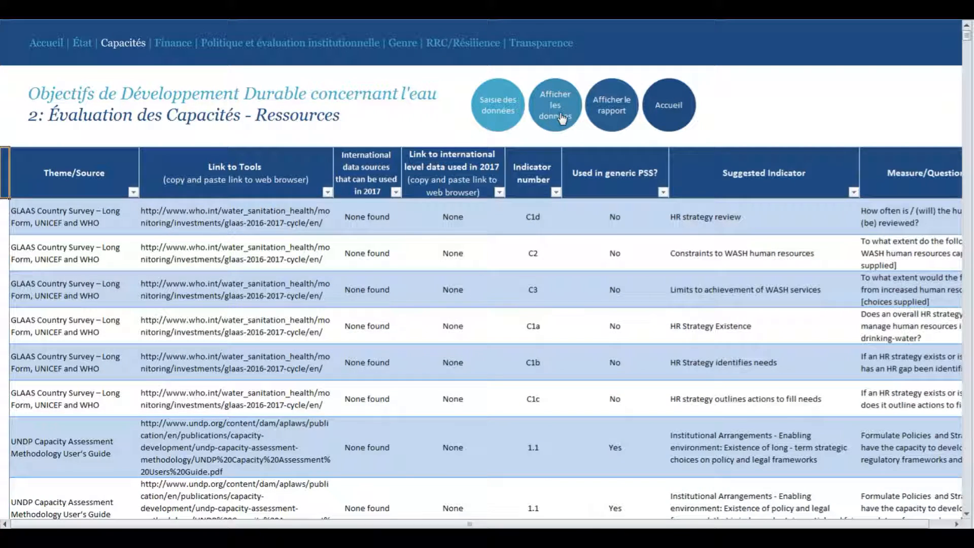
# Step: Go to the home page, review the Résumé database of Objectif 6, and return to the home page
pyautogui.click(49, 41)
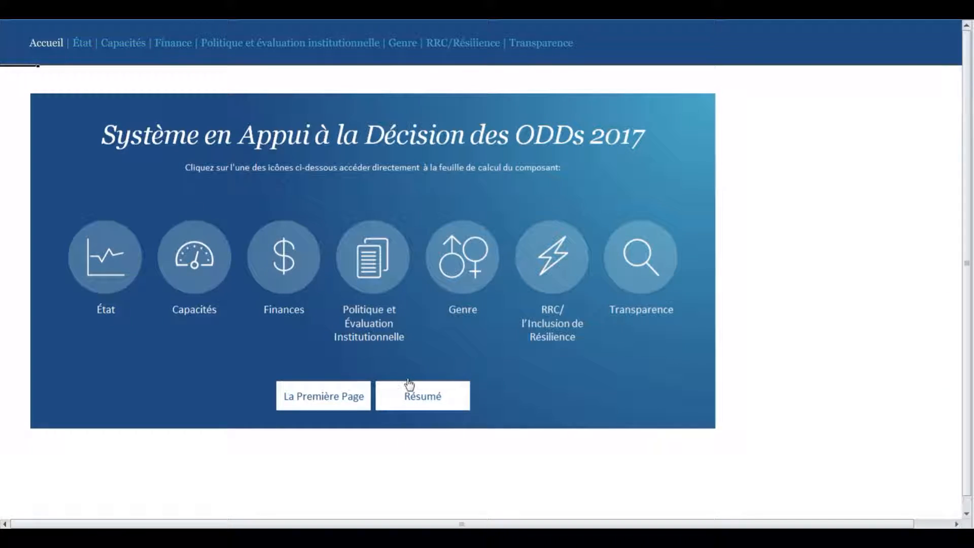
pyautogui.click(413, 393)
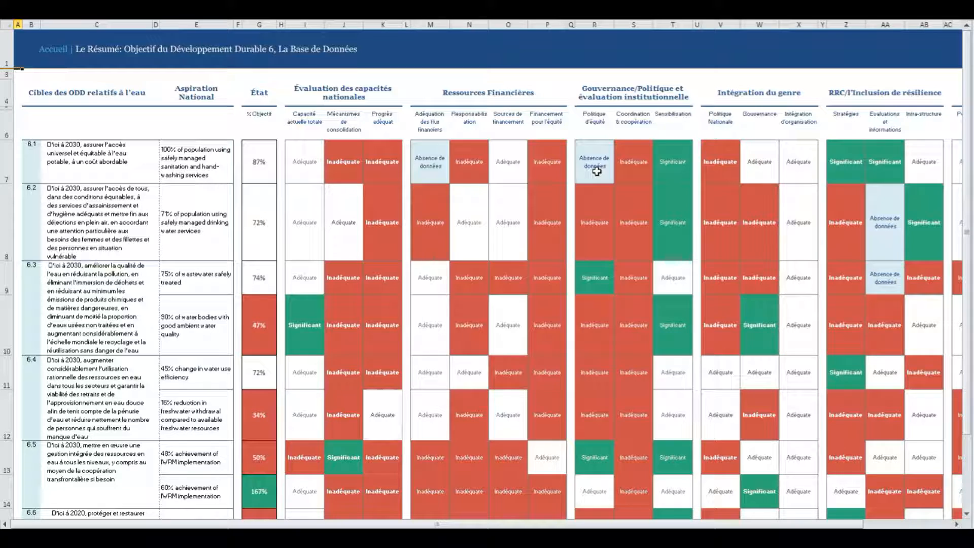
pyautogui.click(54, 52)
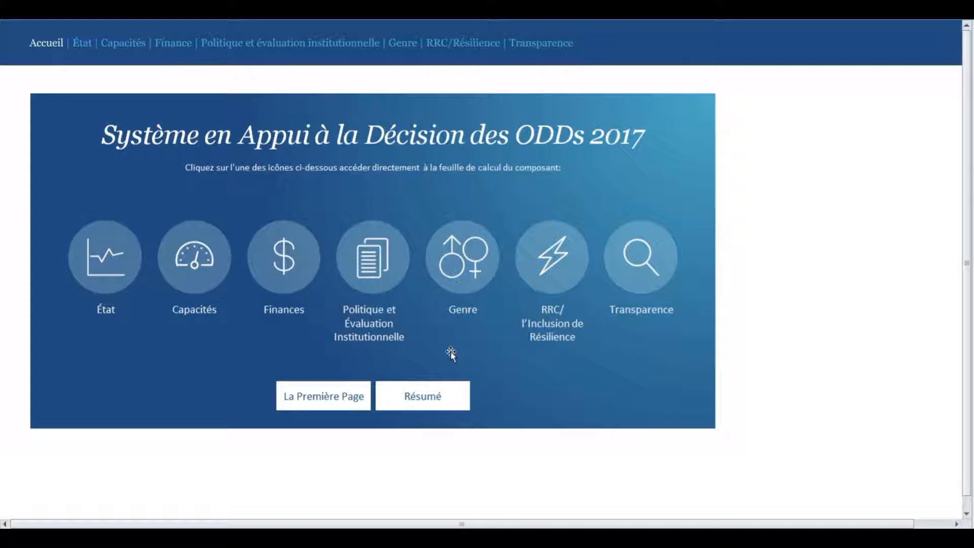
# Step: In the Politique et Évaluation Institutionnelle data entry, change the first responsible ministry for 6.1.1.1.a to "Agri-culture"
pyautogui.click(378, 291)
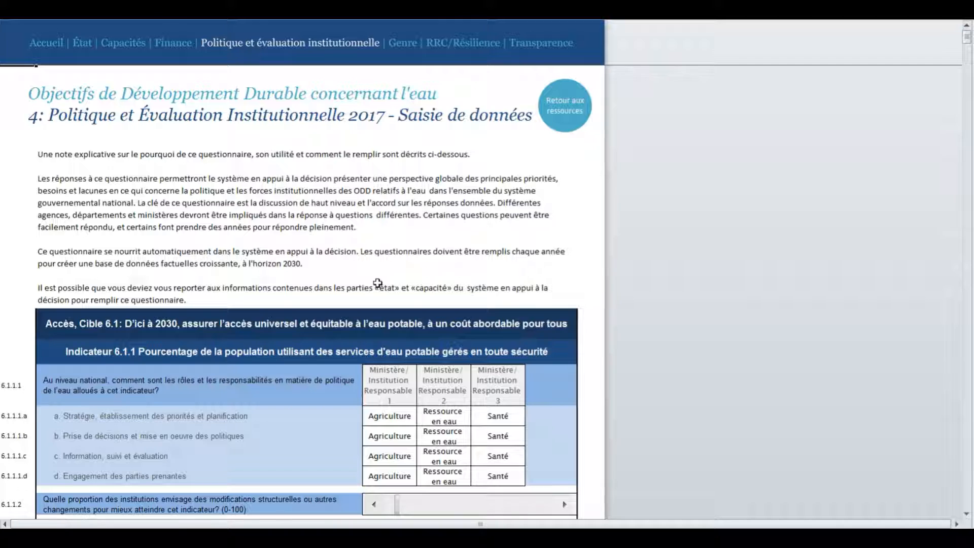
pyautogui.scroll(-4, 378, 283)
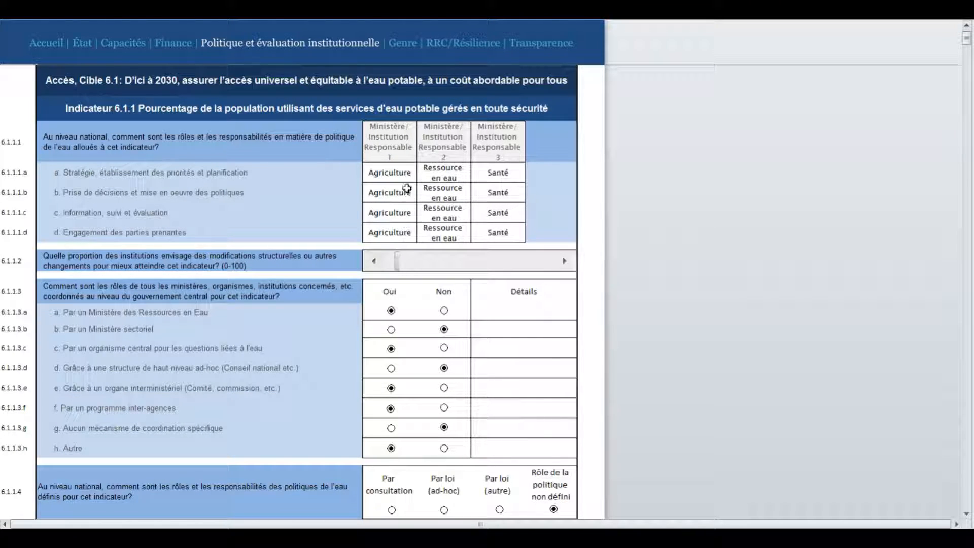
pyautogui.click(400, 173)
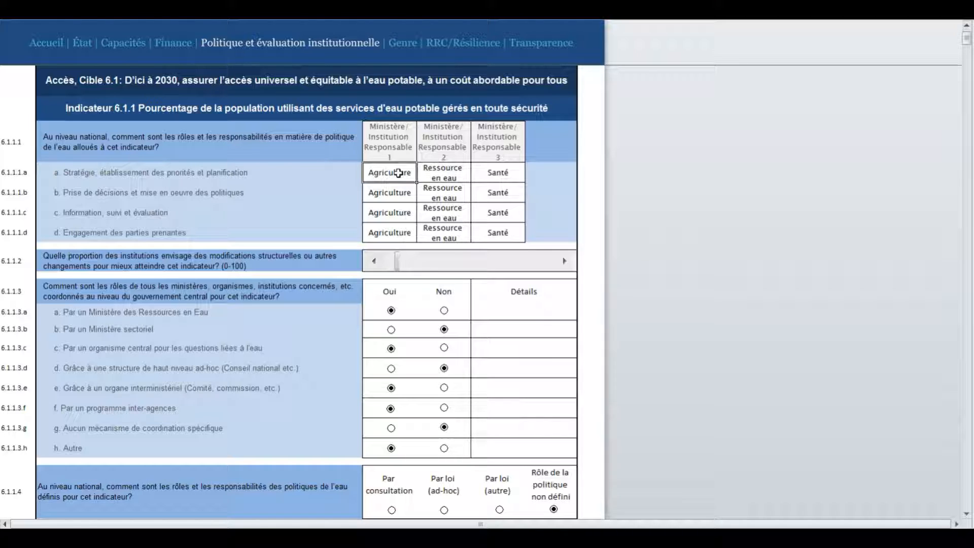
pyautogui.click(399, 173)
pyautogui.moveTo(412, 174); pyautogui.dragTo(363, 175)
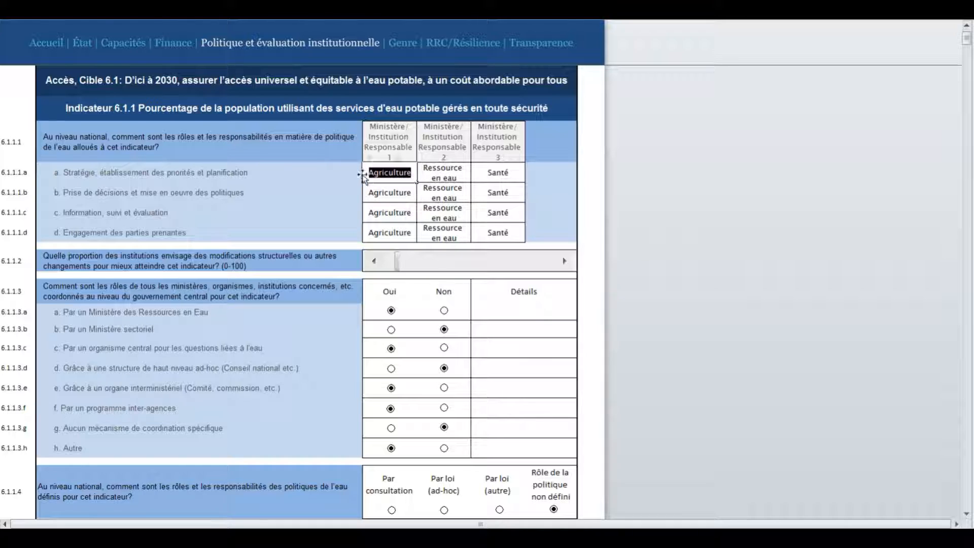
pyautogui.hotkey('shift', 'Right')
pyautogui.hotkey('shift', 'Right')
pyautogui.hotkey('shift', 'Right')
pyautogui.write('-culture')
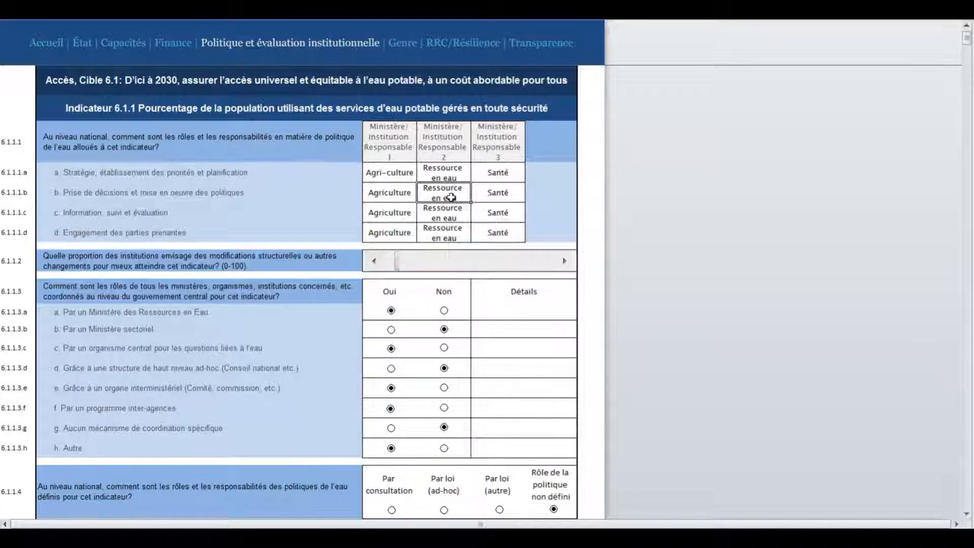
# Step: Check the Politique et Évaluation Institutionnelle 2017 data table and return to the home page
pyautogui.scroll(4, 451, 198)
pyautogui.click(567, 115)
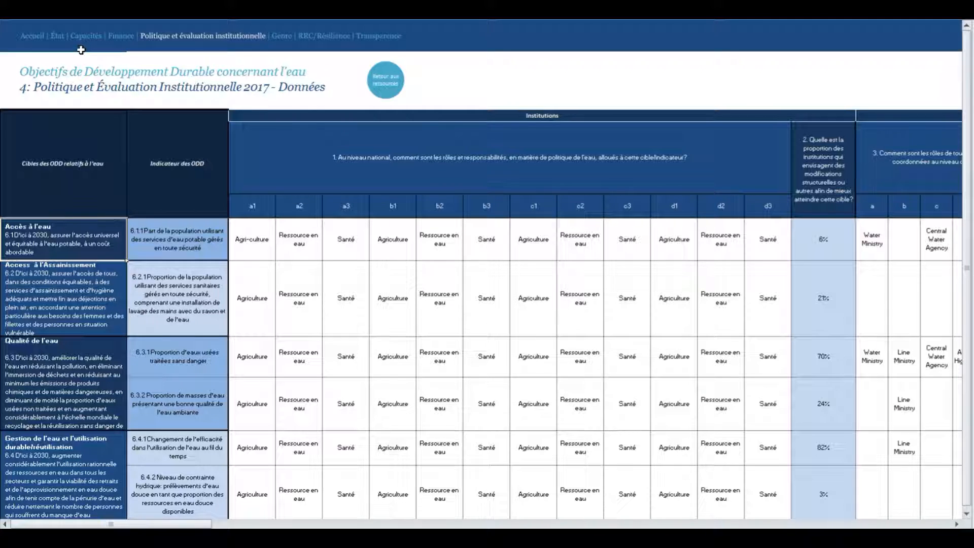
pyautogui.click(40, 38)
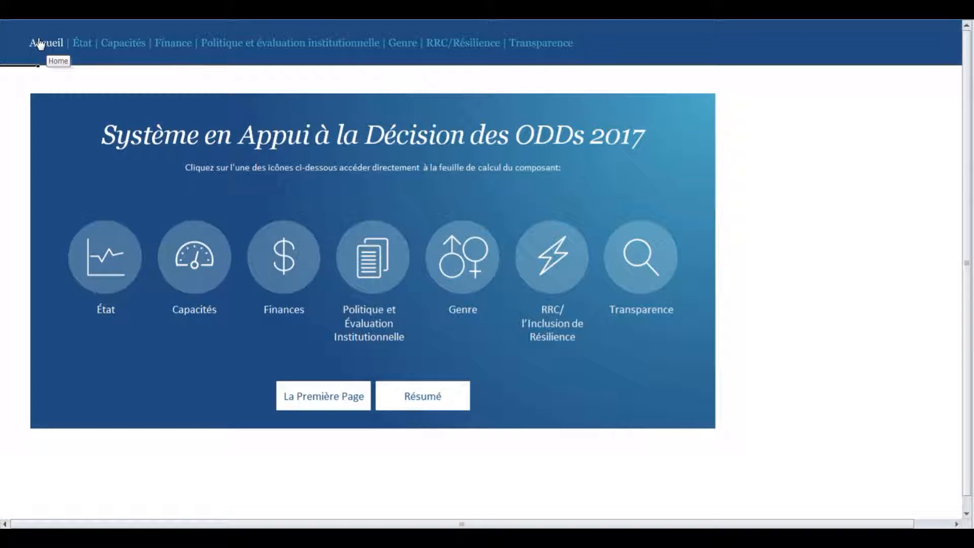
# Step: Open Capacités from the home page, visit its data-entry questionnaire, and display the 2017 data table
pyautogui.click(216, 274)
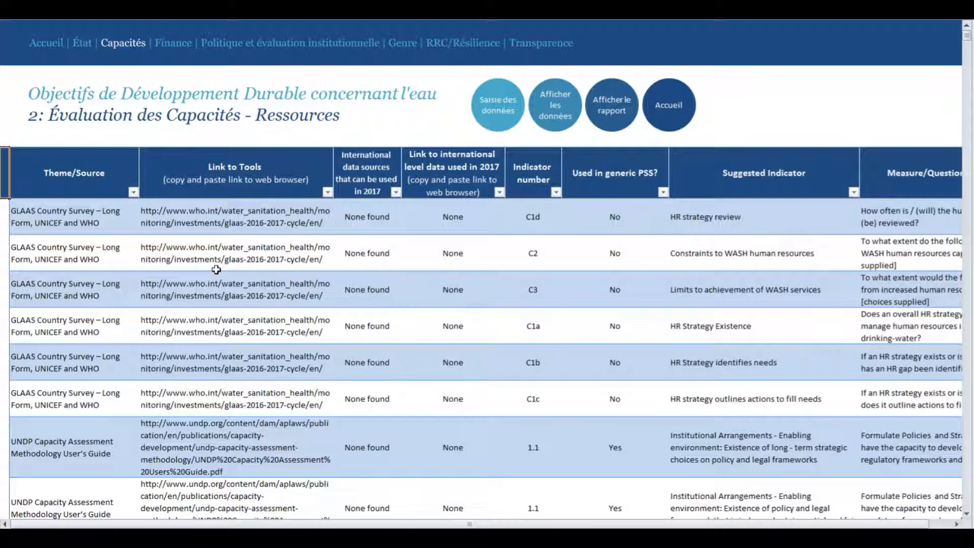
pyautogui.click(502, 109)
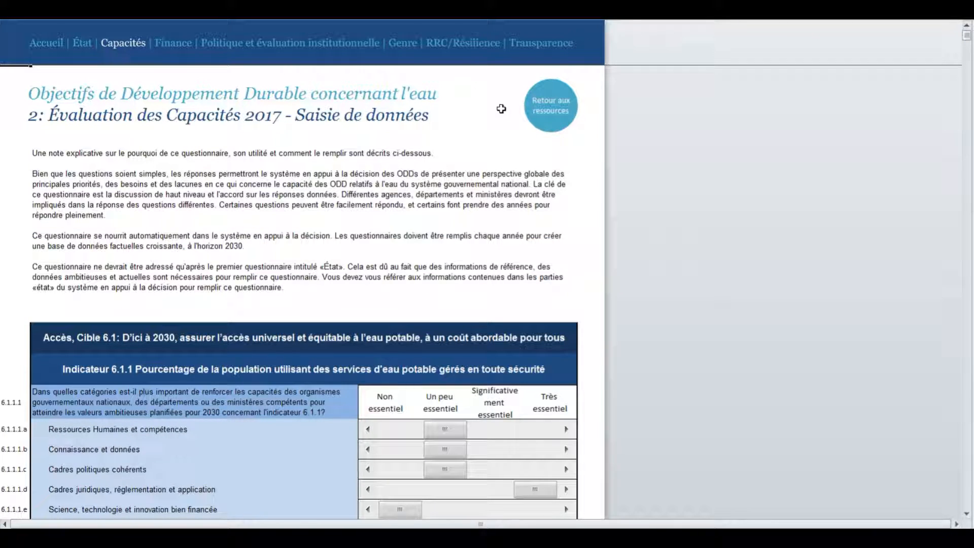
pyautogui.click(547, 120)
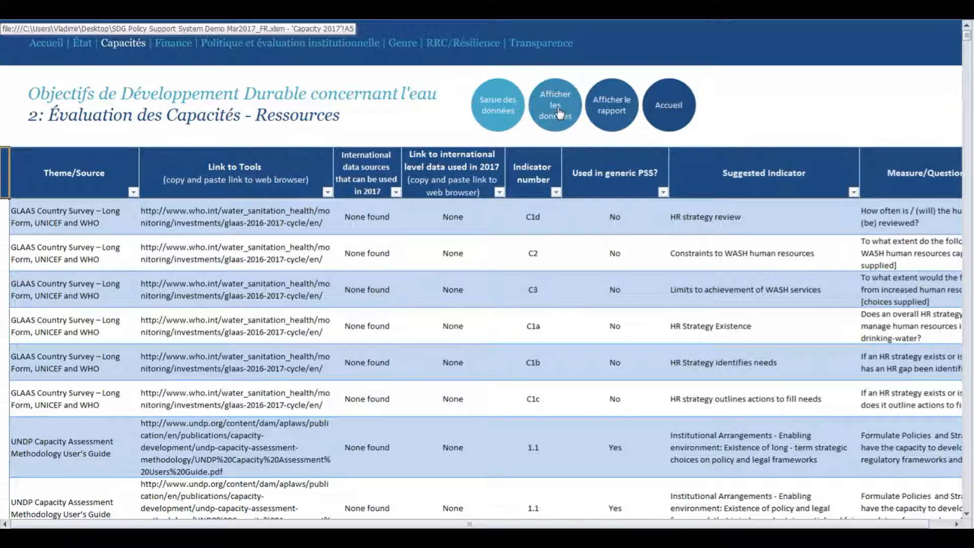
pyautogui.click(559, 113)
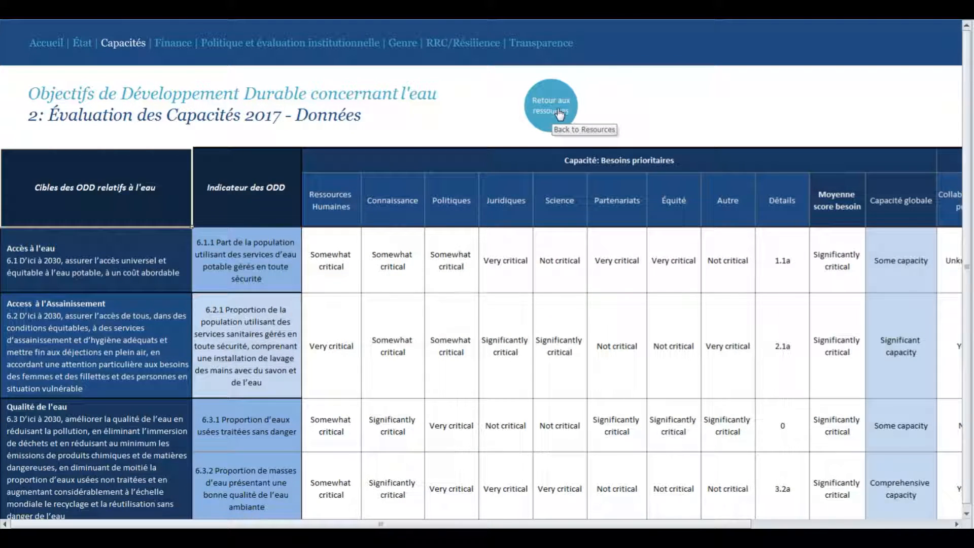